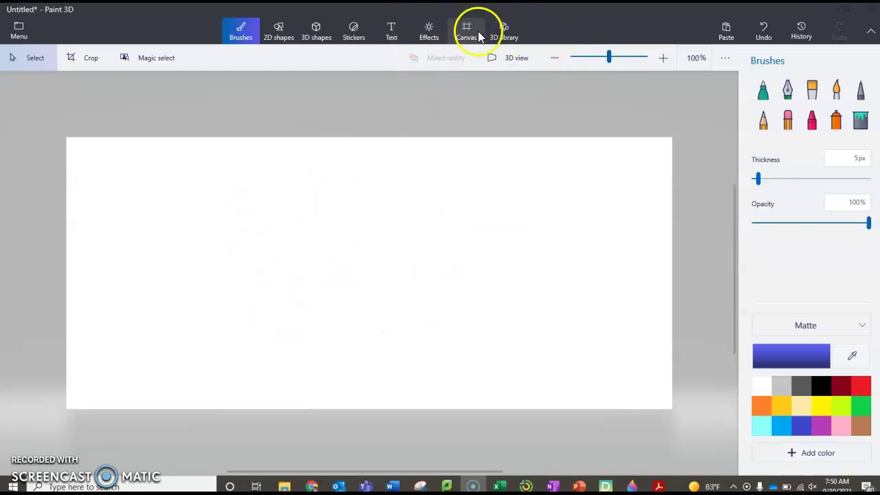
- Insert the Tyrannosaurus Rex model from the 3D library's Dinosaurs category
click(507, 34)
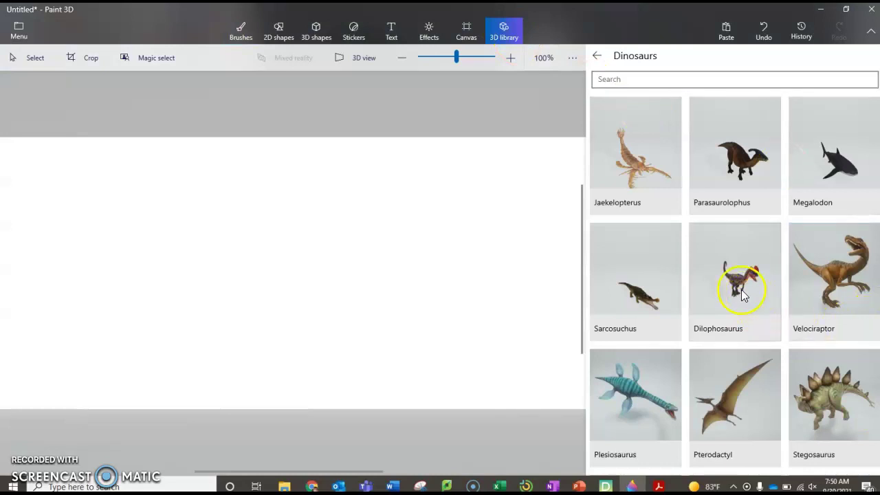
scroll(759, 265, down, 5)
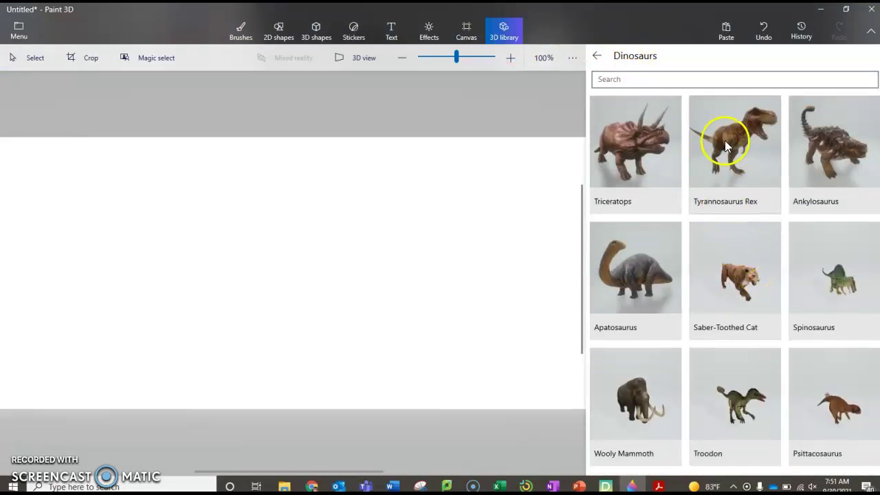
click(735, 144)
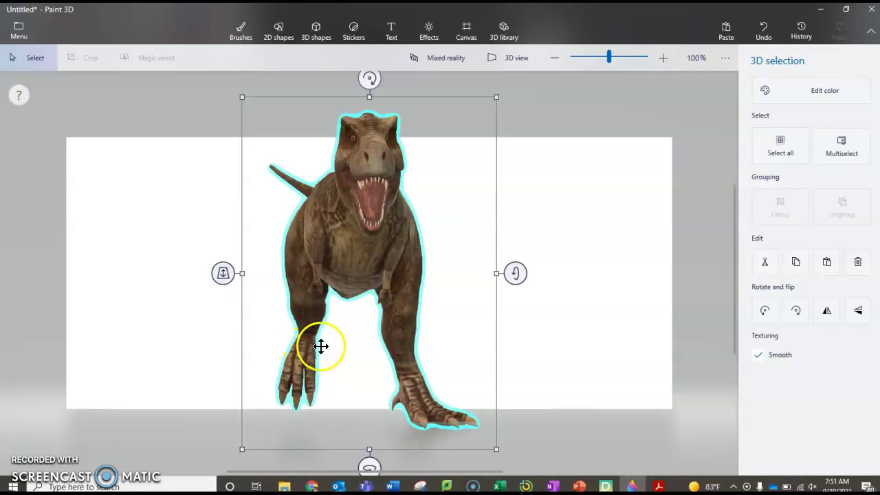
- Shrink the T-Rex, shift it left on the canvas, then drag it left in the webcam scene
drag(353, 287, 350, 322)
drag(495, 135, 402, 222)
drag(347, 287, 228, 218)
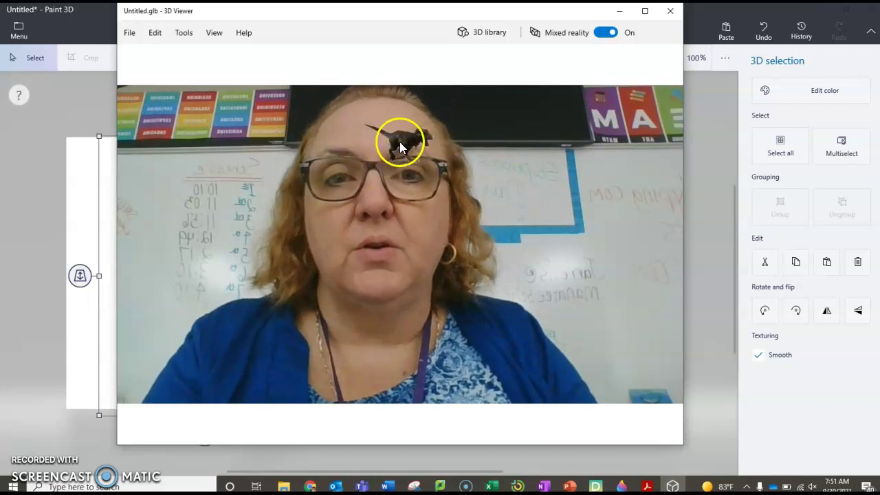
drag(402, 141, 212, 285)
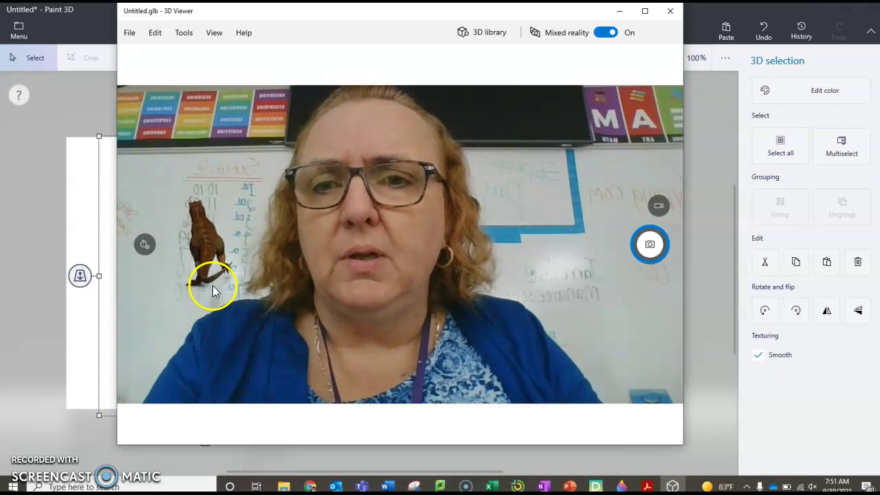
- Deselect the dinosaur and rearrange the Paint 3D and webcam windows to uncover the camera feed
click(689, 254)
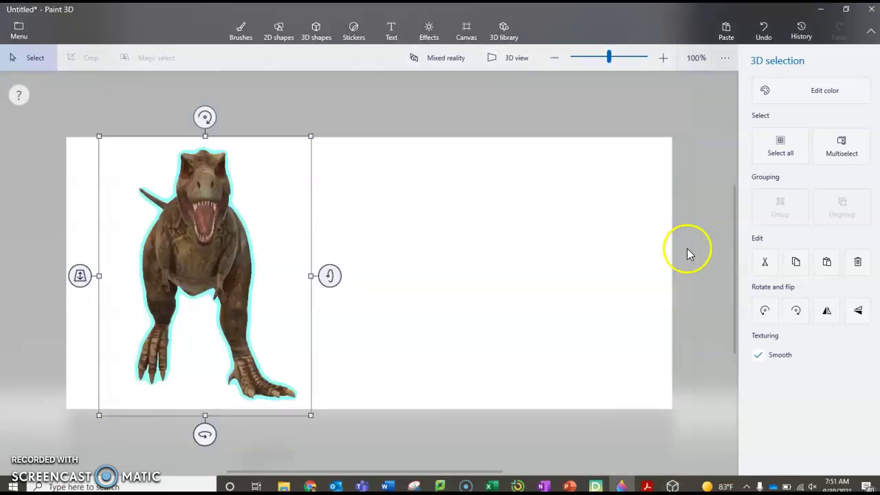
click(690, 255)
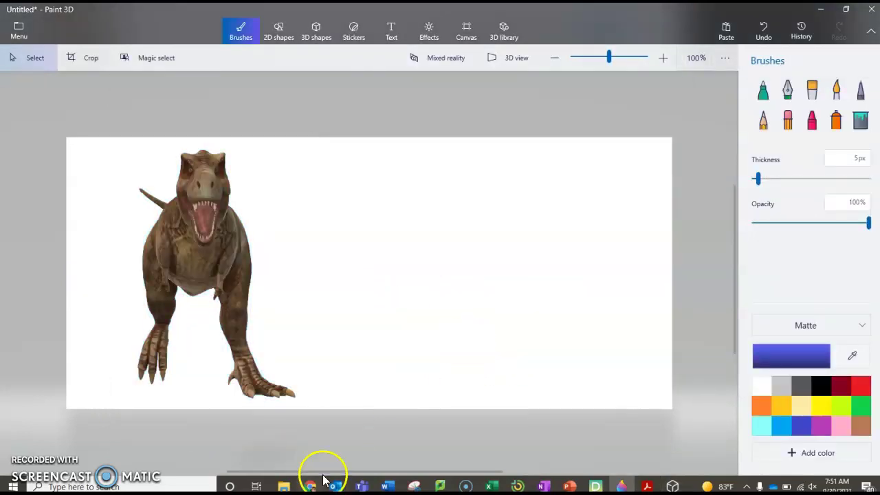
mouse_move(683, 21)
mouse_down()
mouse_move(428, 186)
mouse_move(442, 182)
mouse_up()
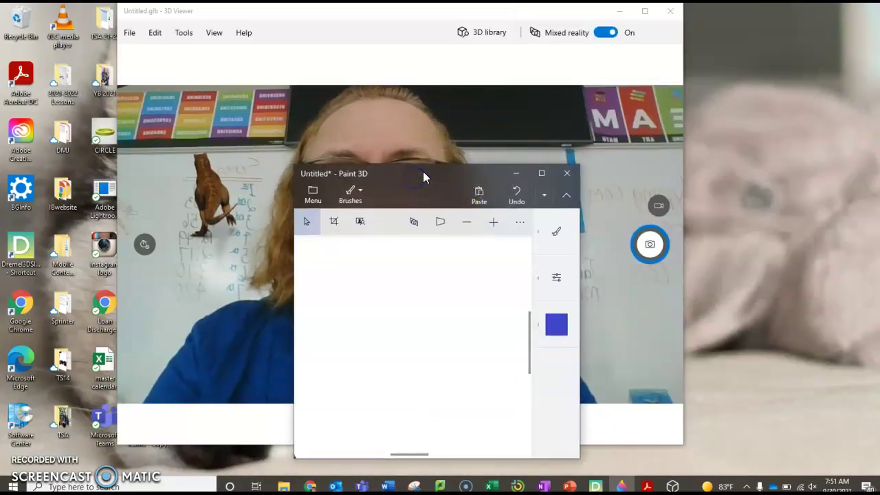
click(396, 8)
mouse_move(277, 12)
mouse_down()
mouse_move(269, 106)
mouse_move(276, 111)
mouse_up()
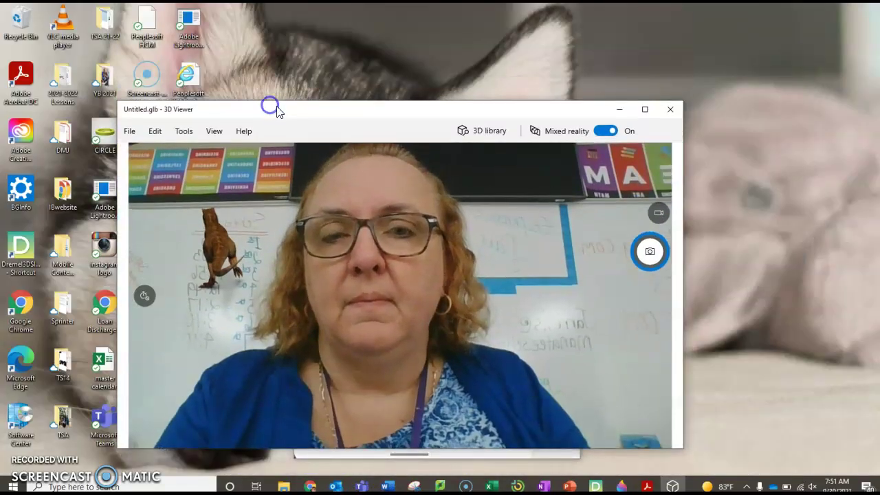
click(347, 454)
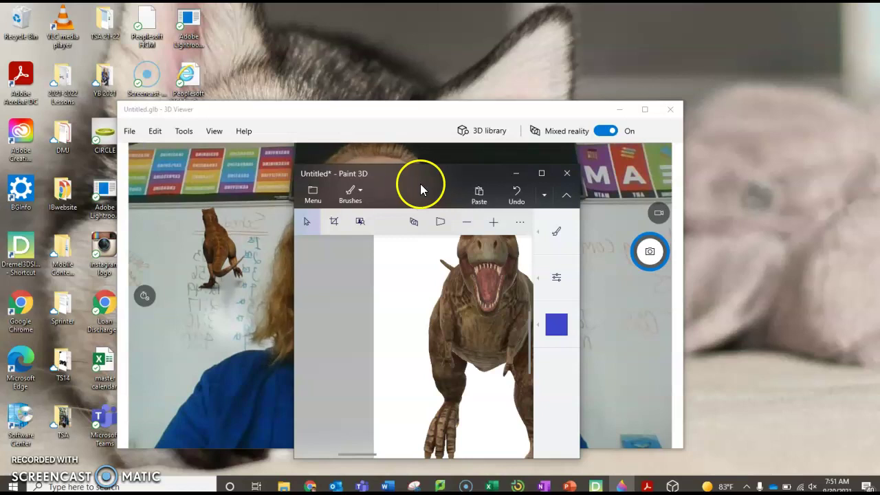
mouse_move(421, 186)
mouse_down()
mouse_move(371, 147)
mouse_move(113, 12)
mouse_move(111, 1)
mouse_up()
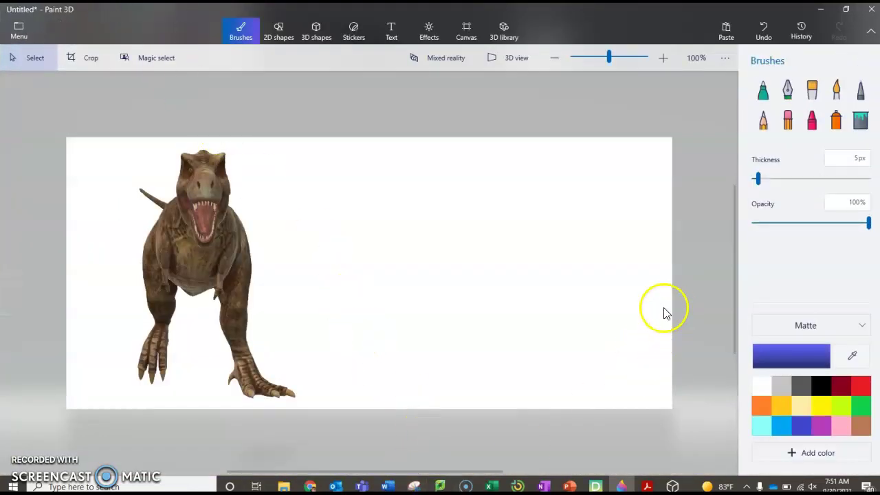
- Turn on Mixed reality, drag the T-Rex onto the shoulder, and enlarge the webcam window
click(448, 59)
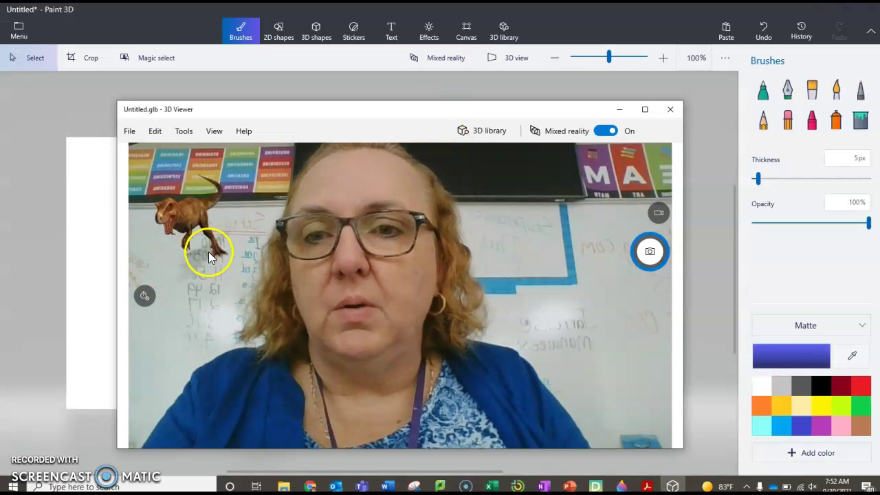
drag(198, 215, 582, 308)
drag(377, 111, 364, 55)
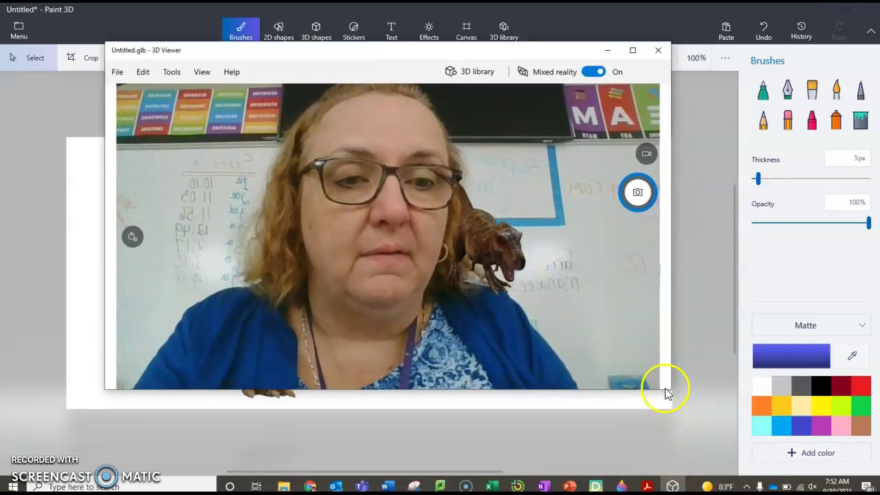
drag(667, 388, 775, 476)
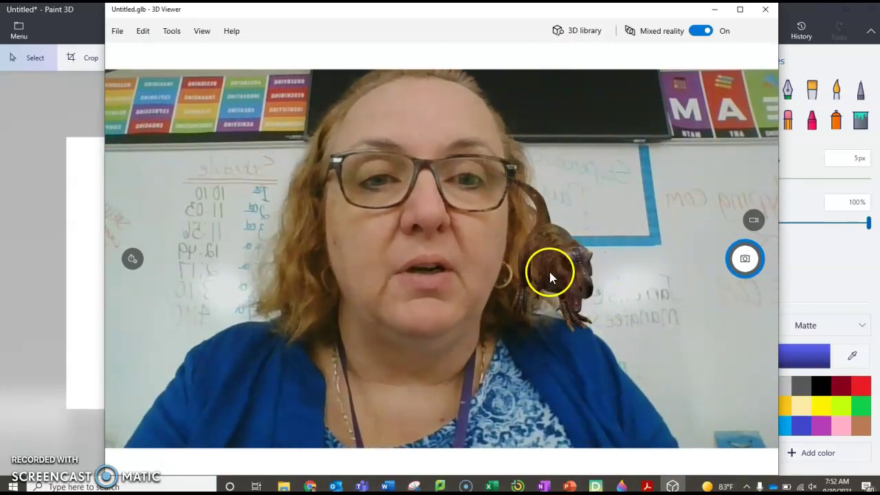
- Capture a photo of the scene, then move and slightly rotate the T-Rex on the shoulder
click(744, 258)
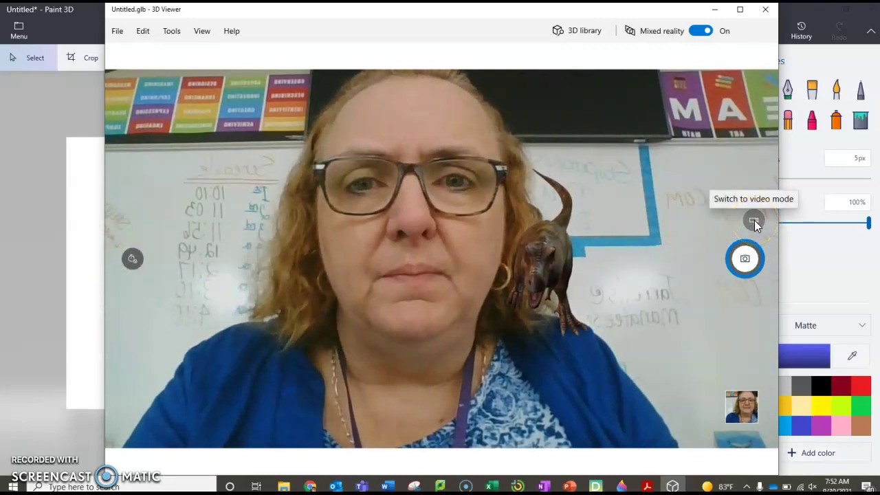
drag(694, 248, 658, 281)
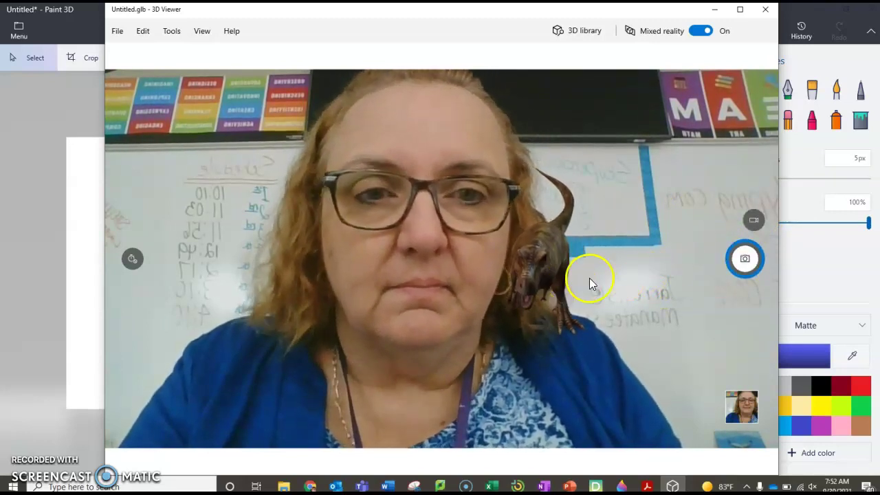
drag(538, 288, 538, 298)
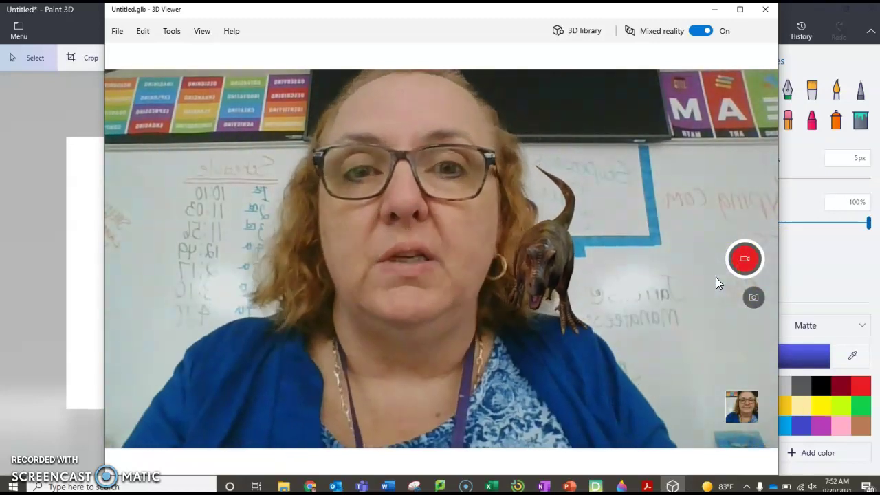
click(533, 31)
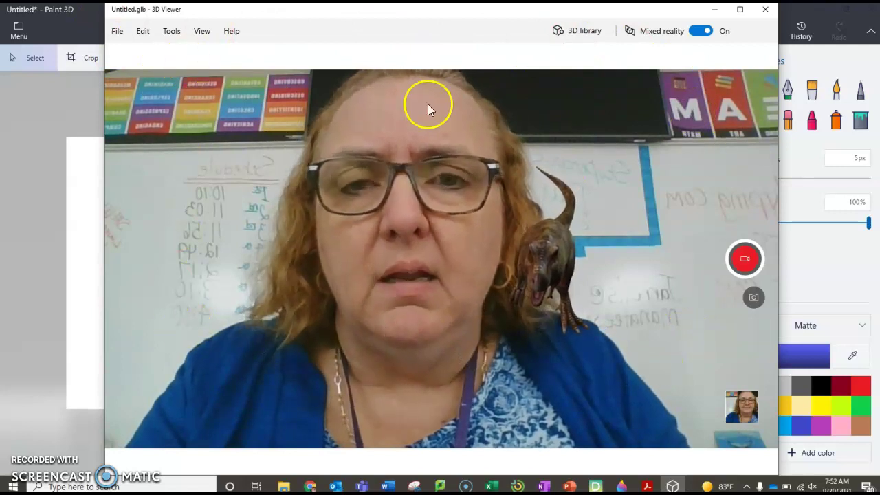
- Browse to the All Animated Models category in the 3D library
click(579, 34)
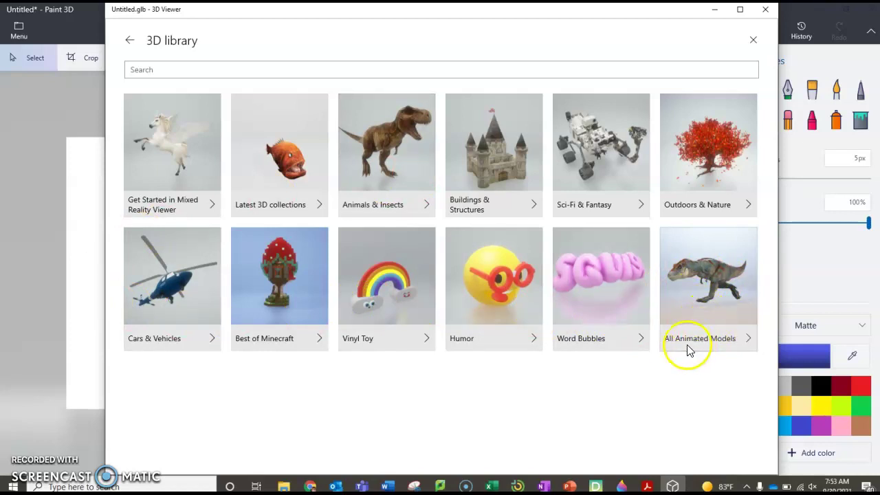
click(715, 337)
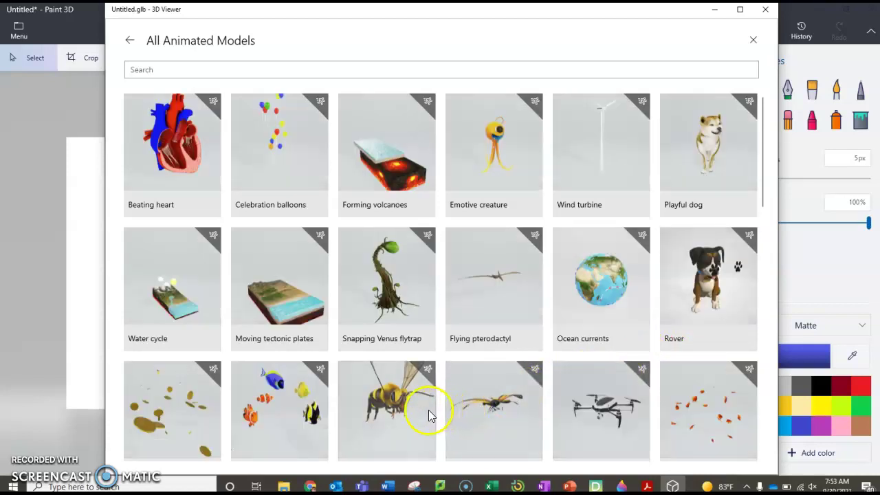
- Add the Flying bee model and drag it to the left side of the webcam view
click(385, 398)
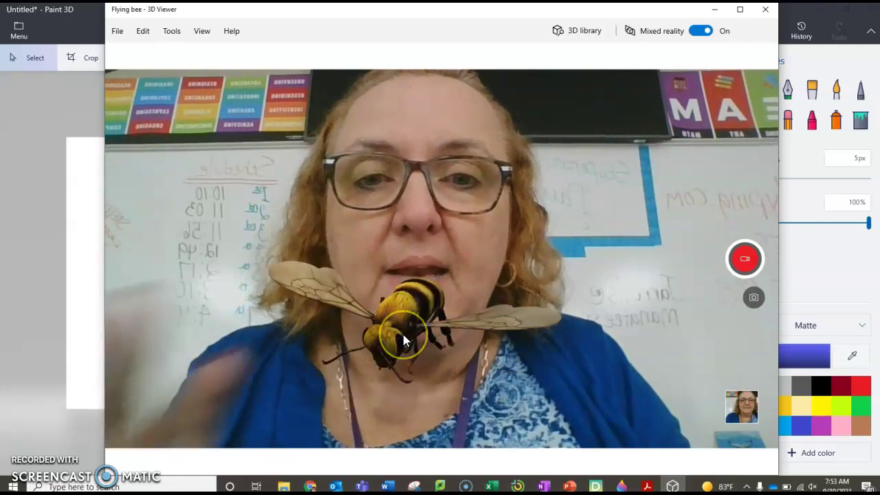
drag(438, 326, 349, 407)
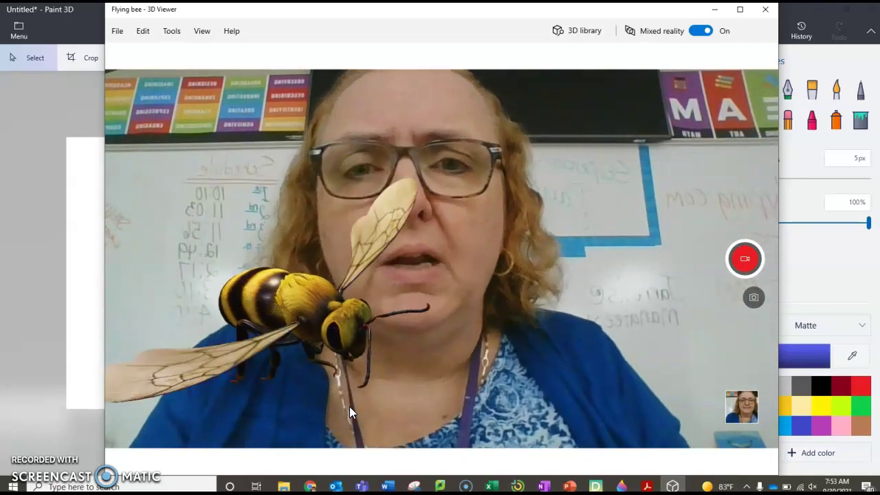
click(506, 183)
drag(506, 183, 247, 364)
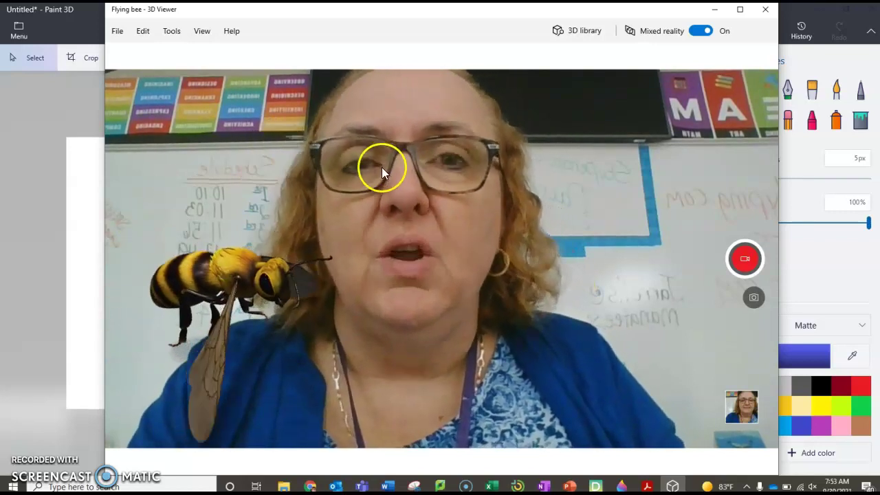
click(576, 31)
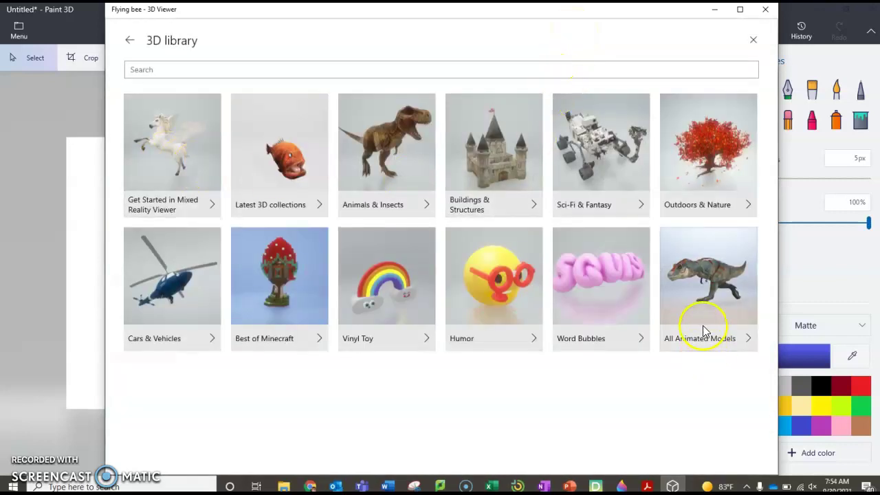
- Add the Beating heart from All Animated Models and position it large on the left, slightly rotated
click(703, 330)
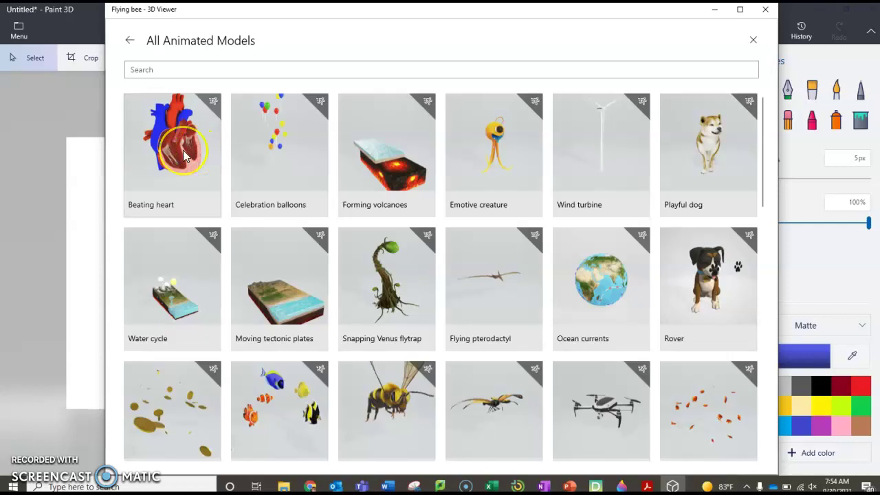
click(183, 150)
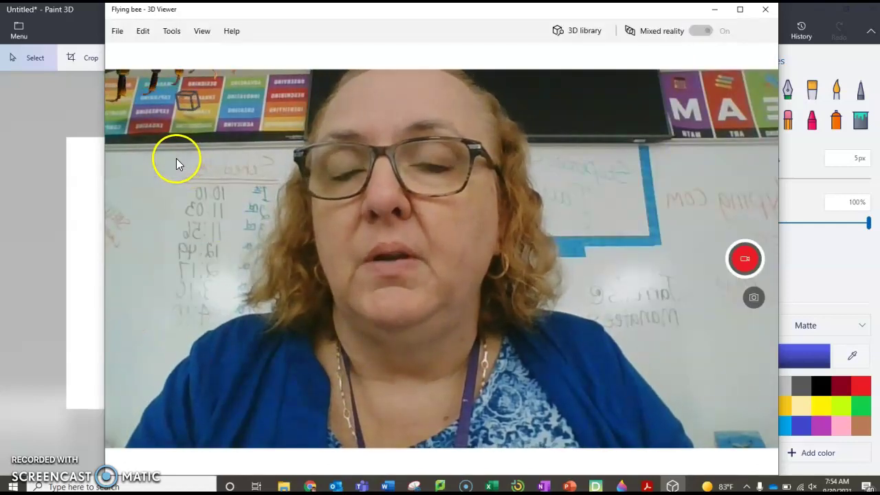
drag(170, 109, 246, 347)
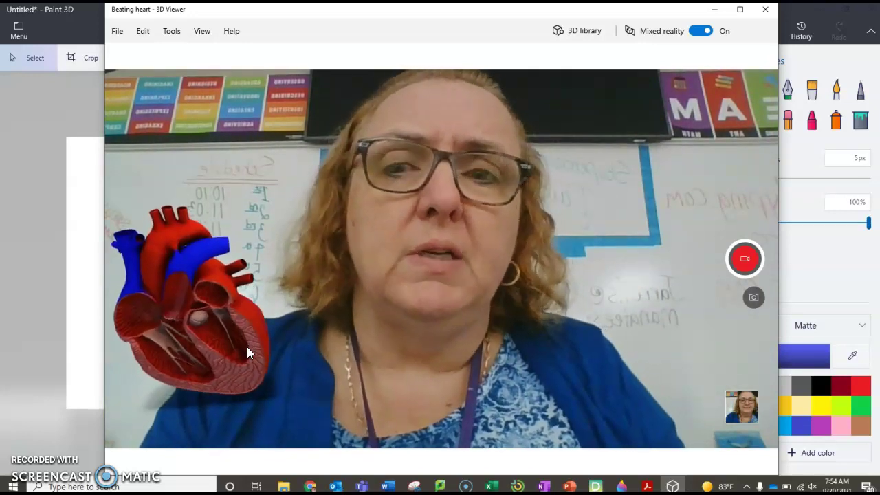
drag(247, 346, 214, 304)
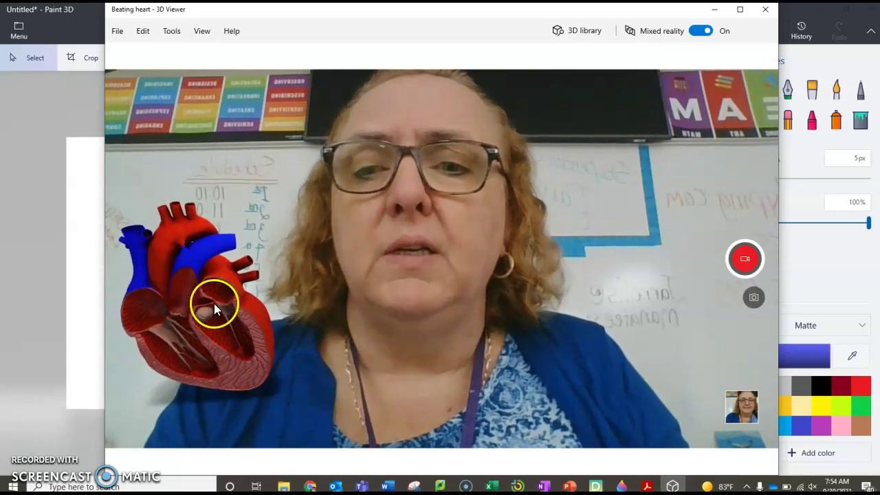
drag(156, 340, 180, 364)
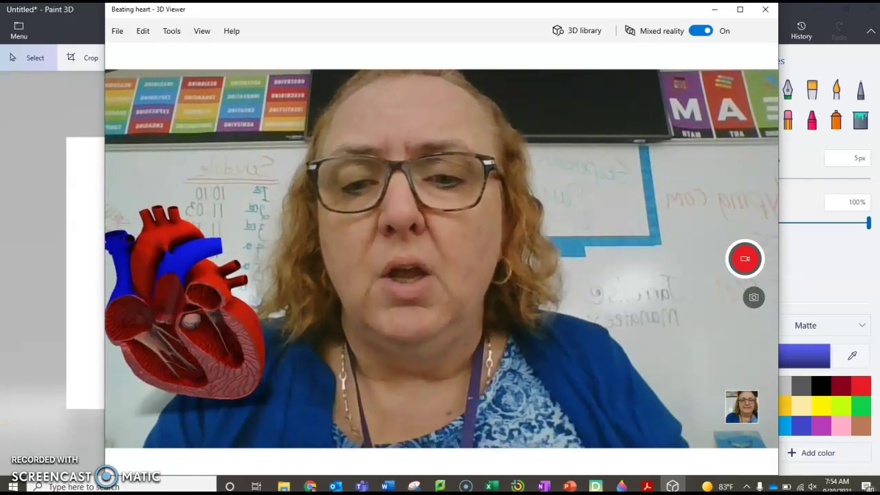
- Open MRV_20210930_07_52_29.jpg from Pictures > Camera Roll in File Explorer
click(283, 486)
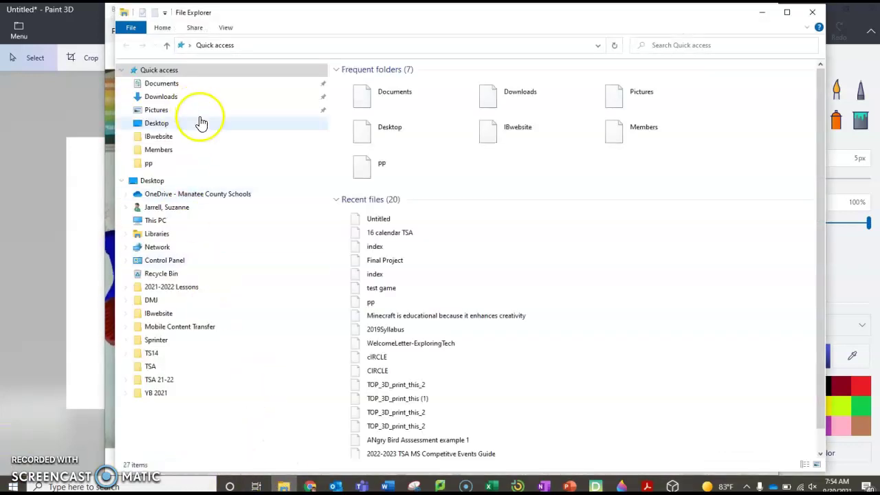
click(165, 114)
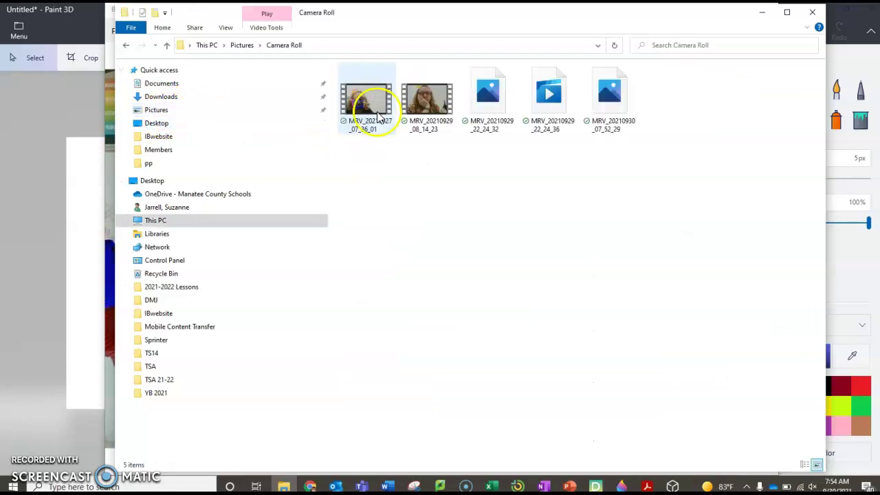
double_click(619, 108)
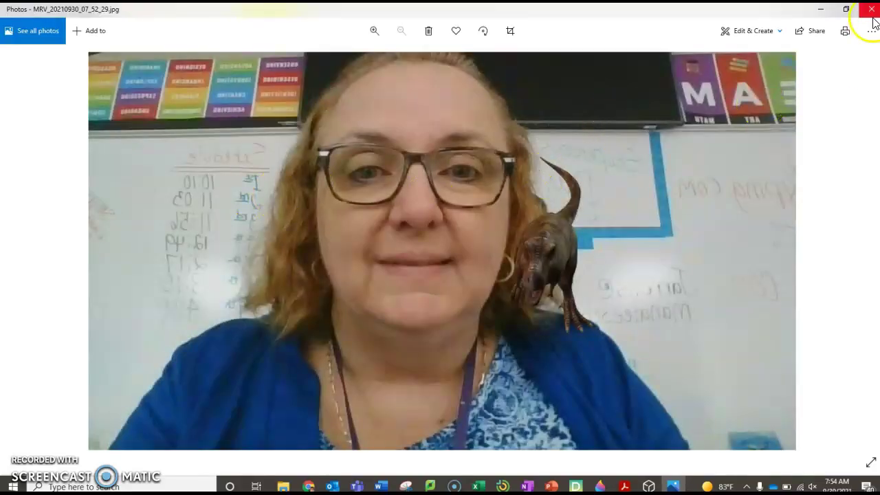
- Close the Photos viewer and the File Explorer window
click(871, 9)
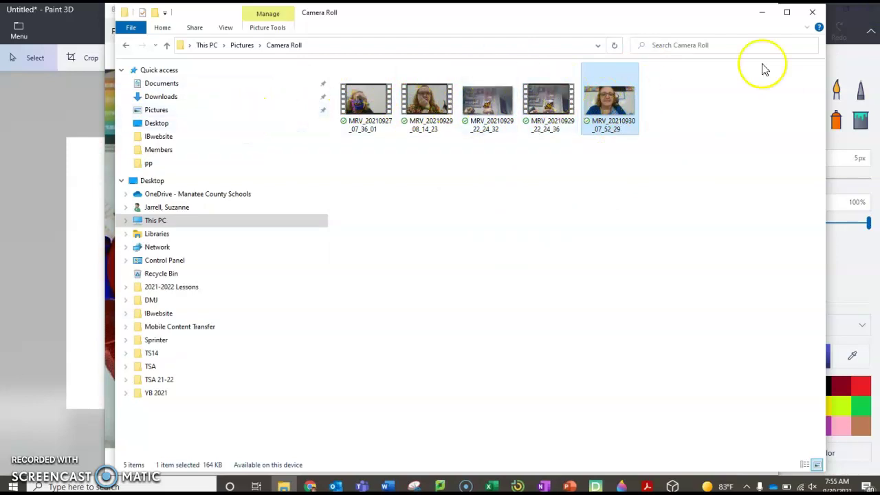
click(822, 12)
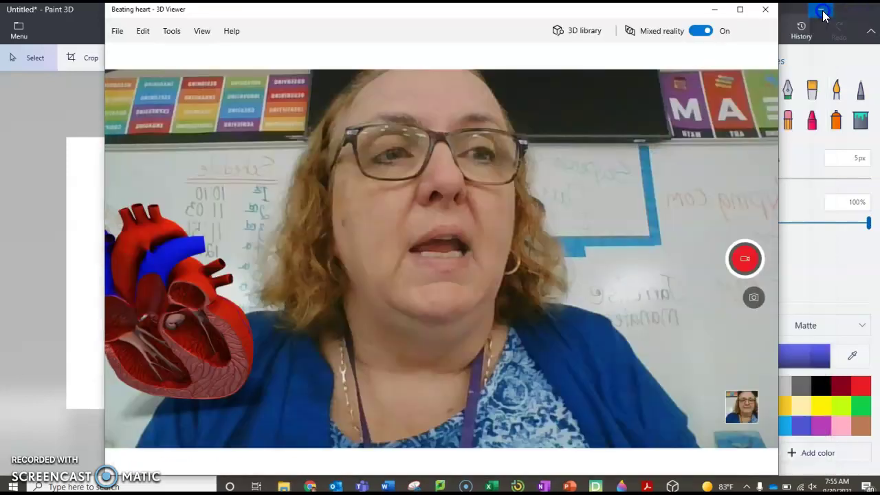